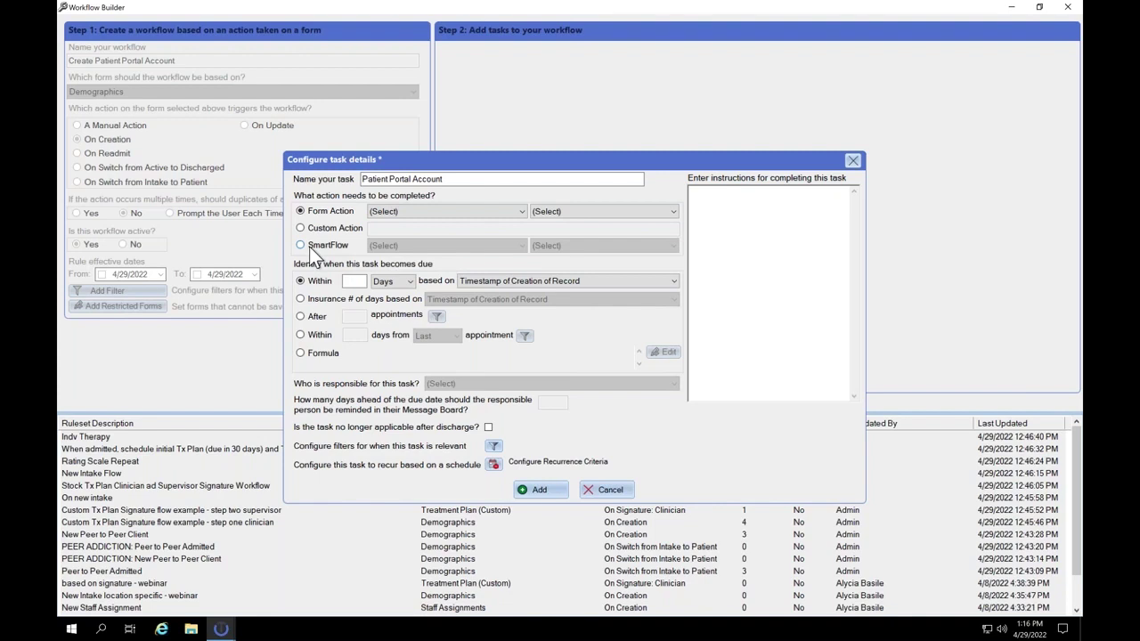
Step: Set the task's required action to the SmartFlow custom workflow "Create Patient Portal Account (Self)"
left_click(311, 247)
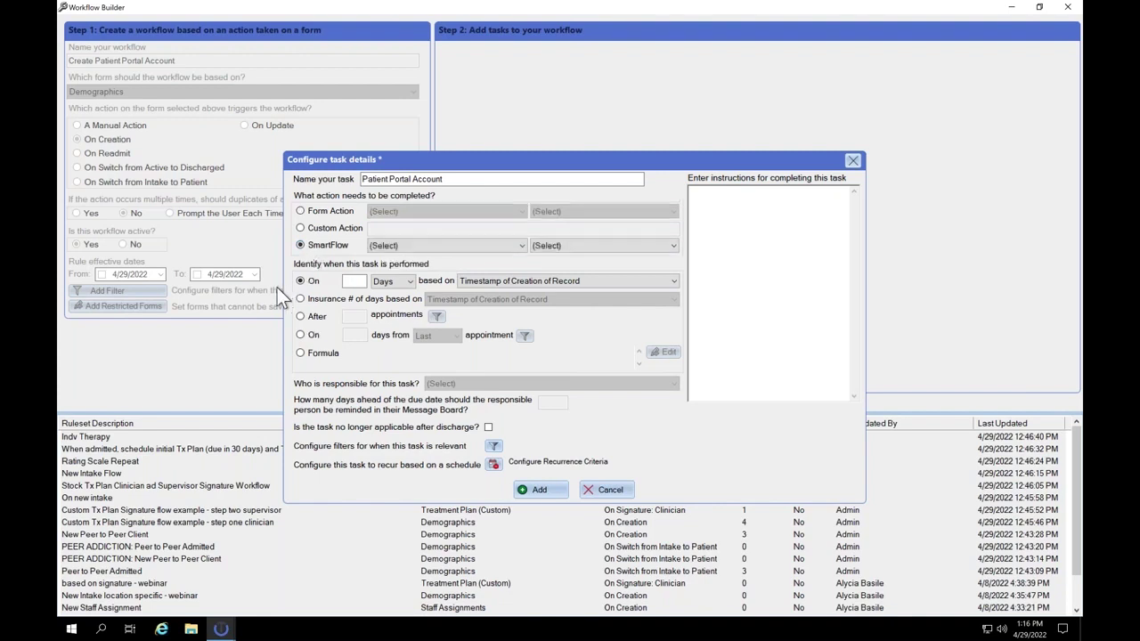
left_click(382, 244)
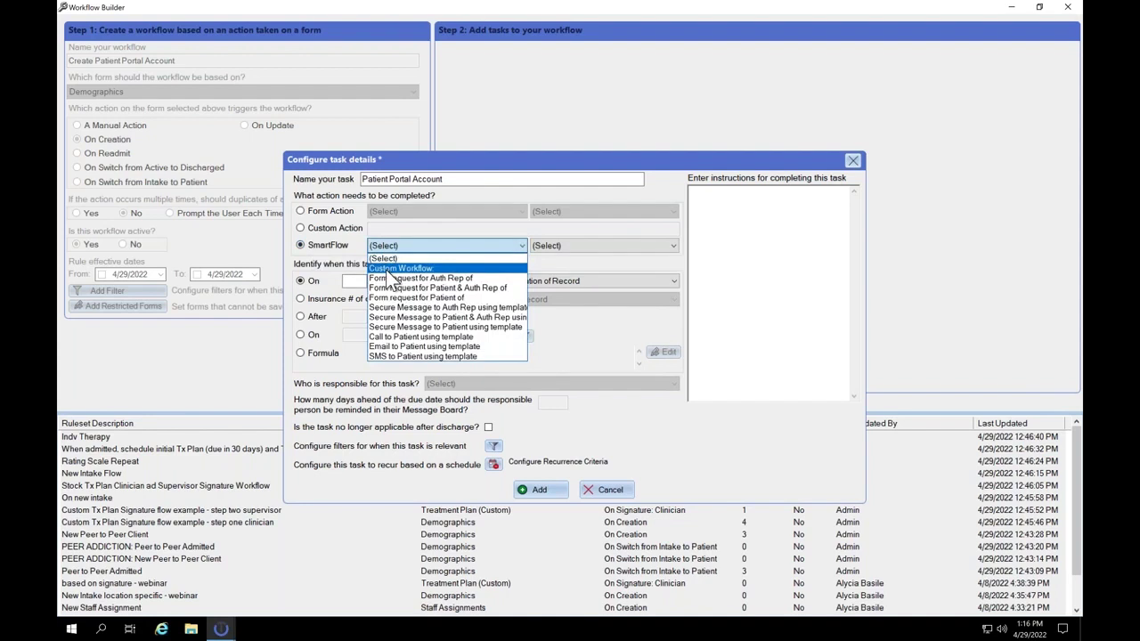
left_click(392, 269)
left_click(569, 251)
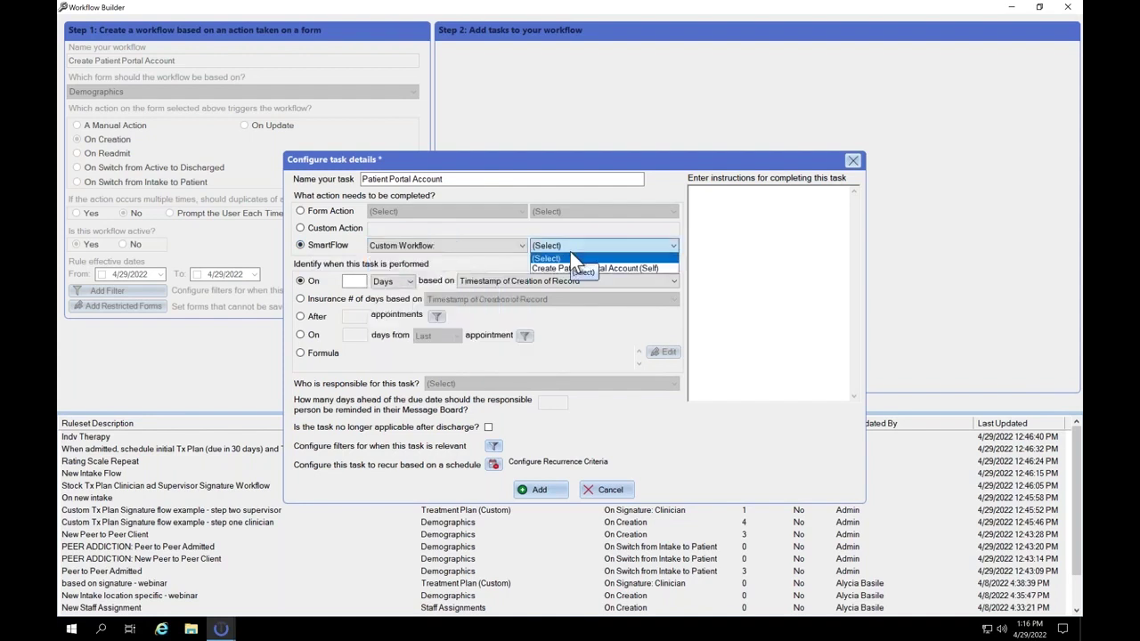
left_click(656, 269)
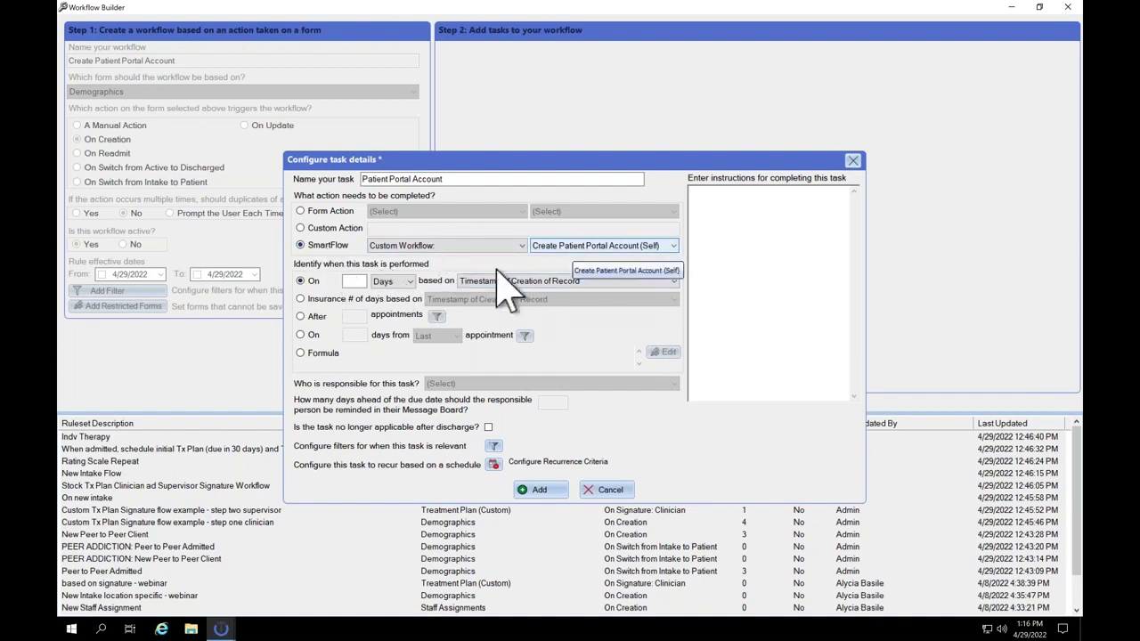
Step: Schedule the task on 1 Hours based on Timestamp of Creation of Record, and add it to the workflow
left_click(353, 281)
type("1")
left_click(405, 282)
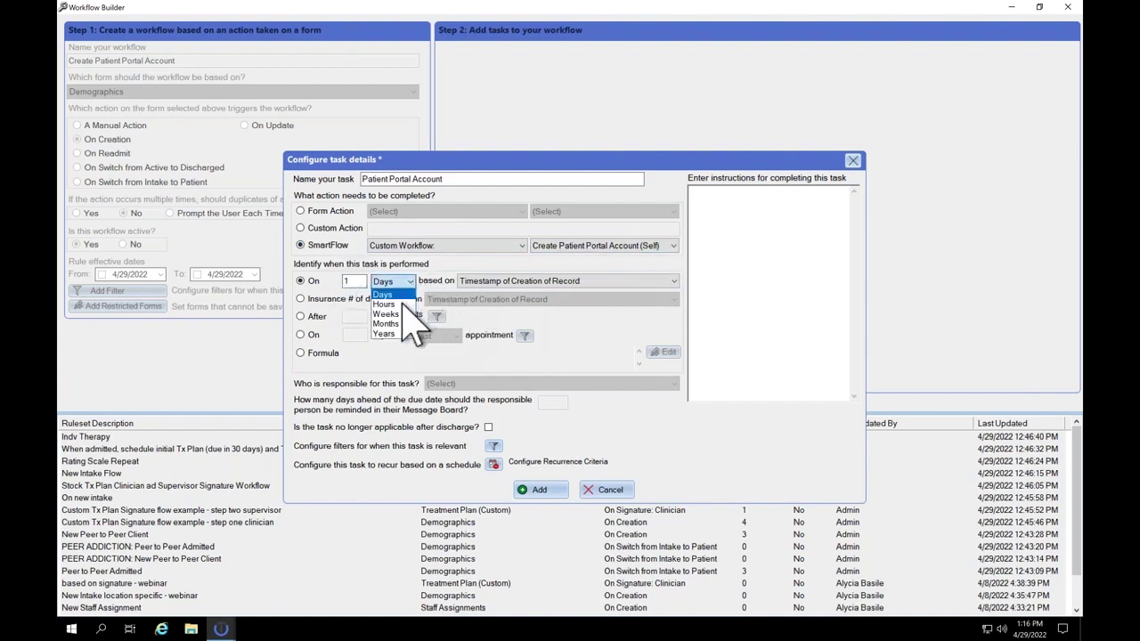
left_click(385, 304)
left_click(521, 281)
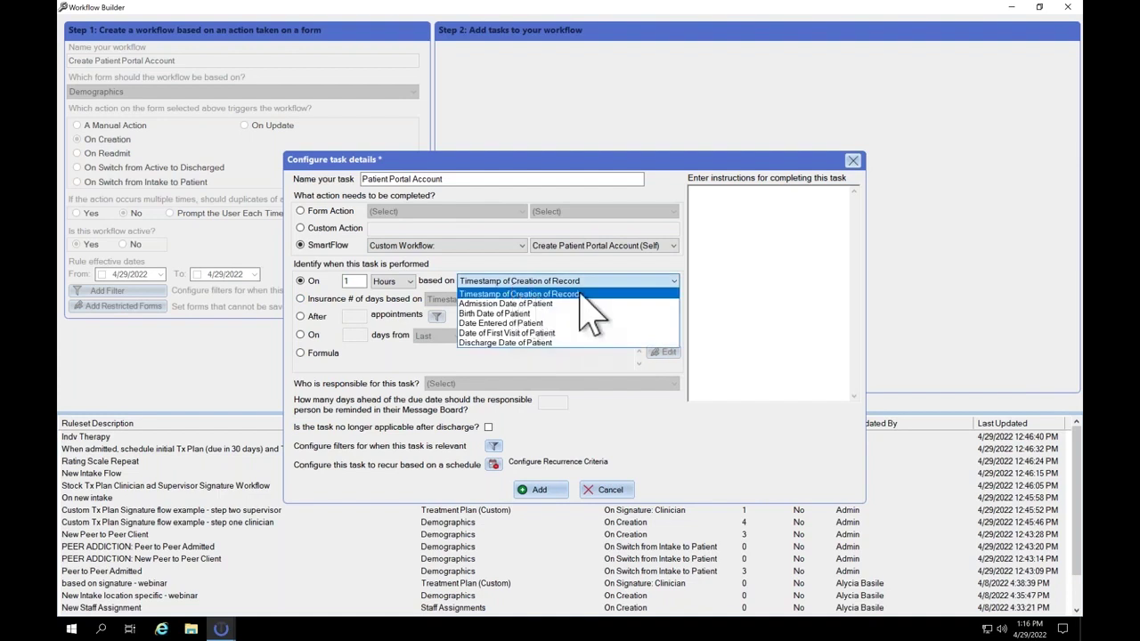
left_click(668, 423)
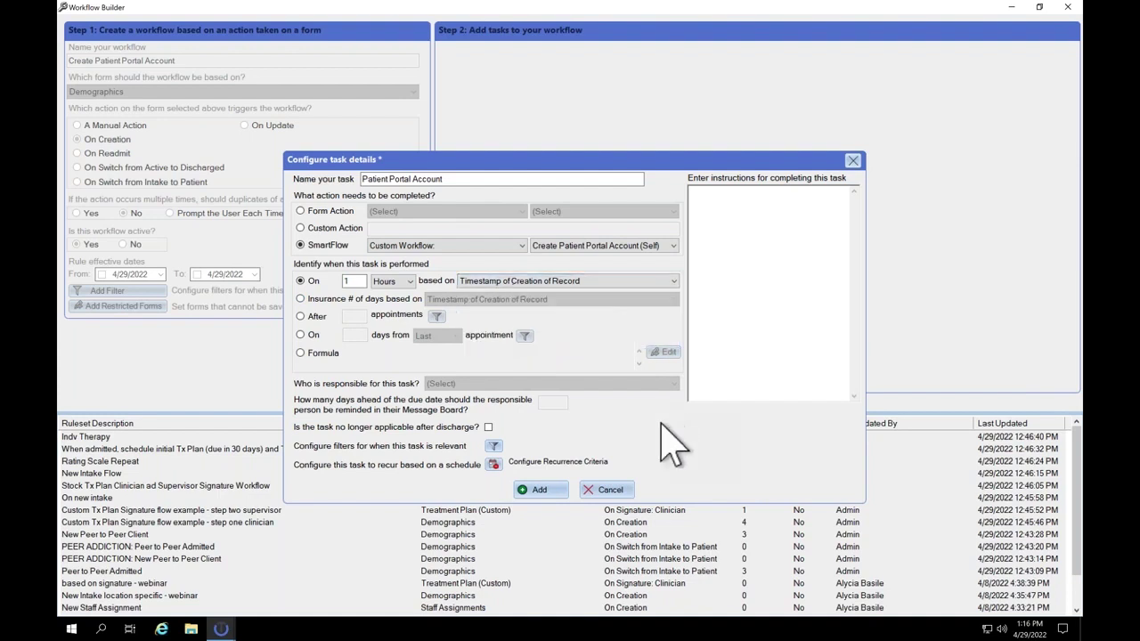
left_click(570, 282)
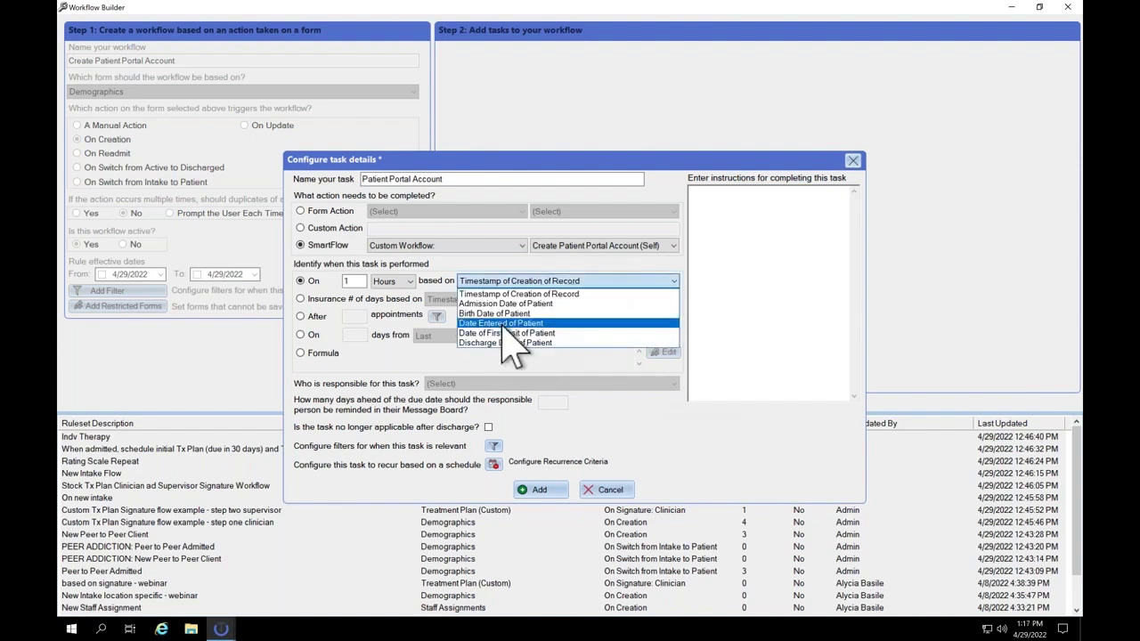
left_click(567, 297)
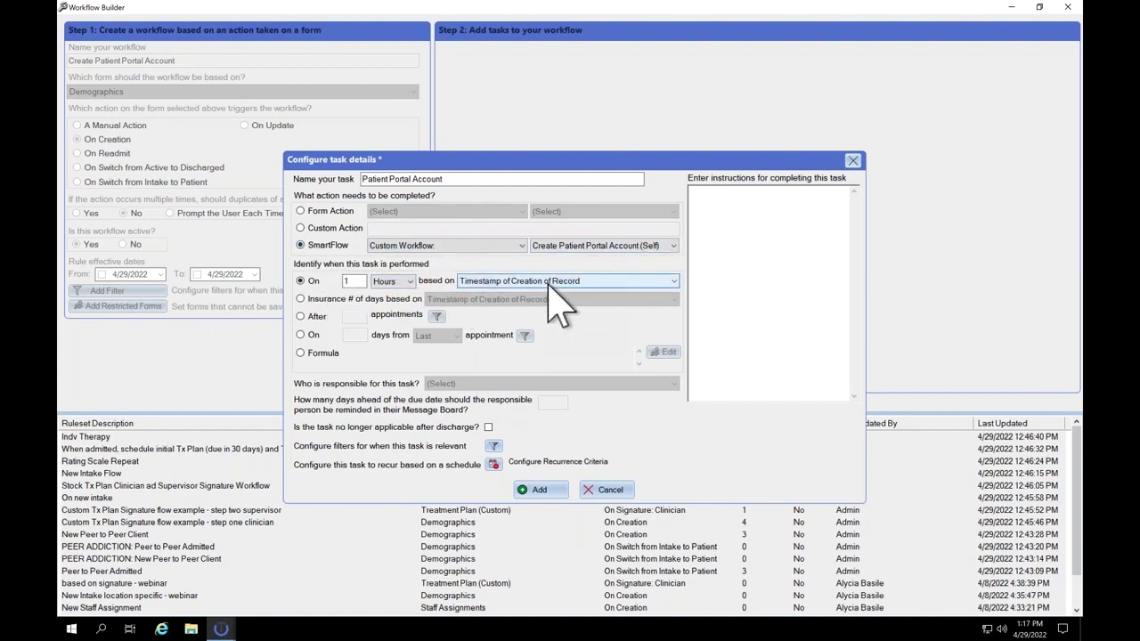
left_click(533, 490)
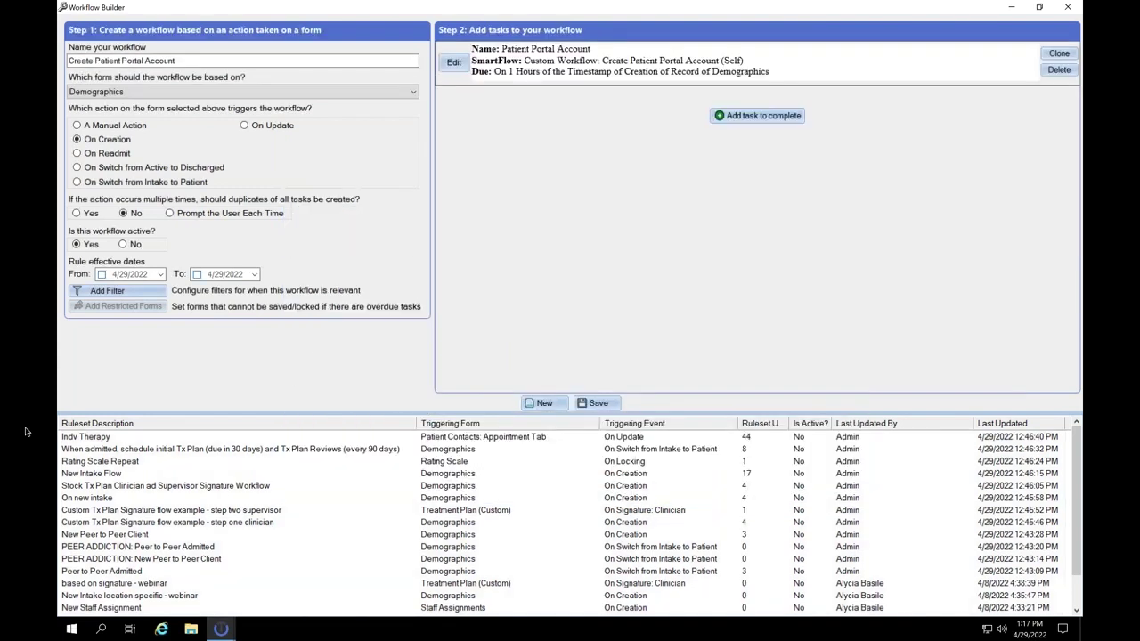
Step: Start a filter for the workflow and search the patient info fields to base it on Patient Group
left_click(100, 297)
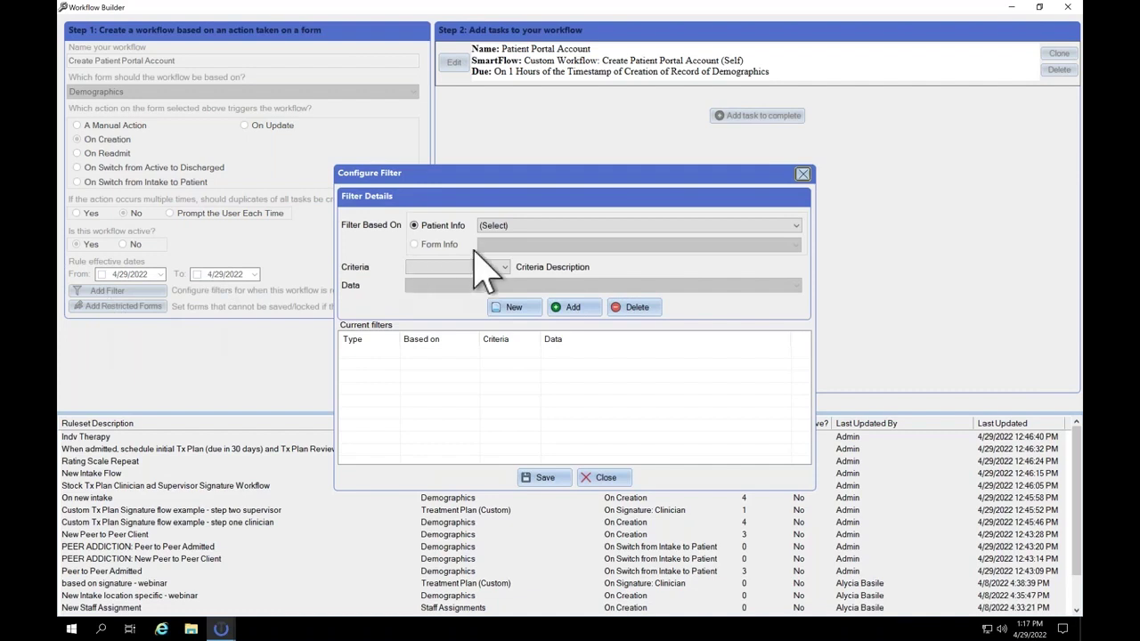
left_click(630, 228)
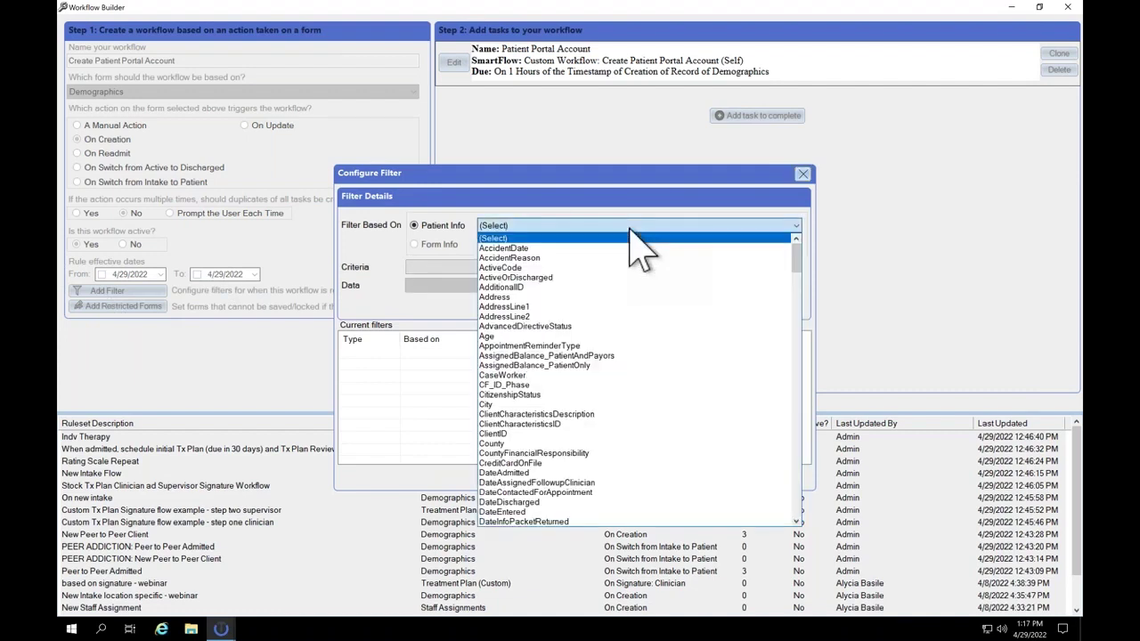
left_click(630, 228)
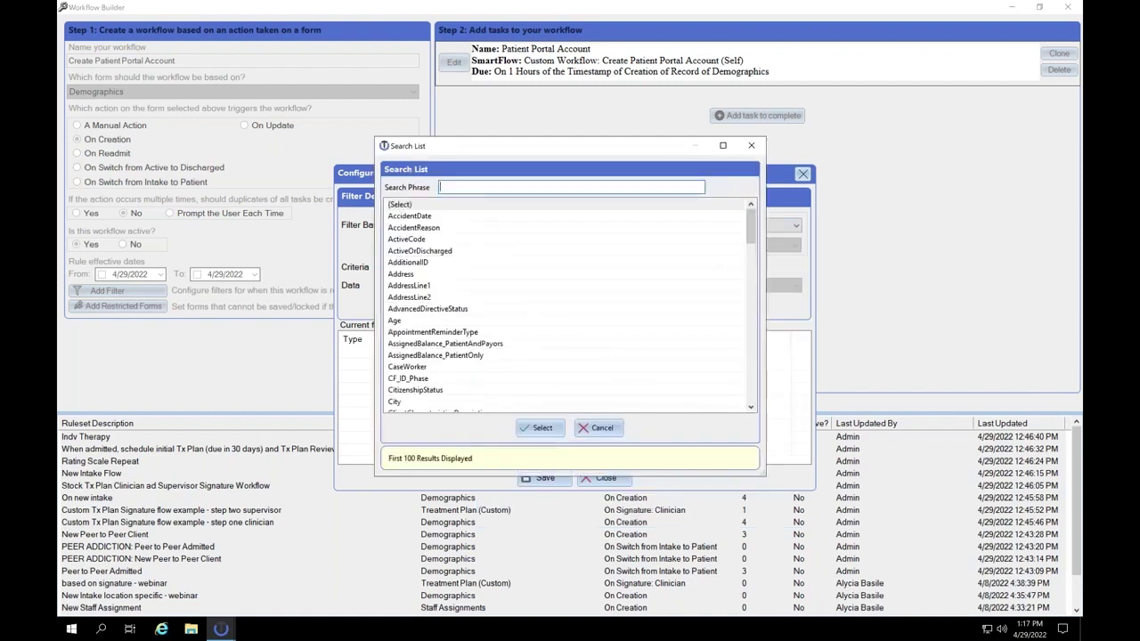
type("patientgr")
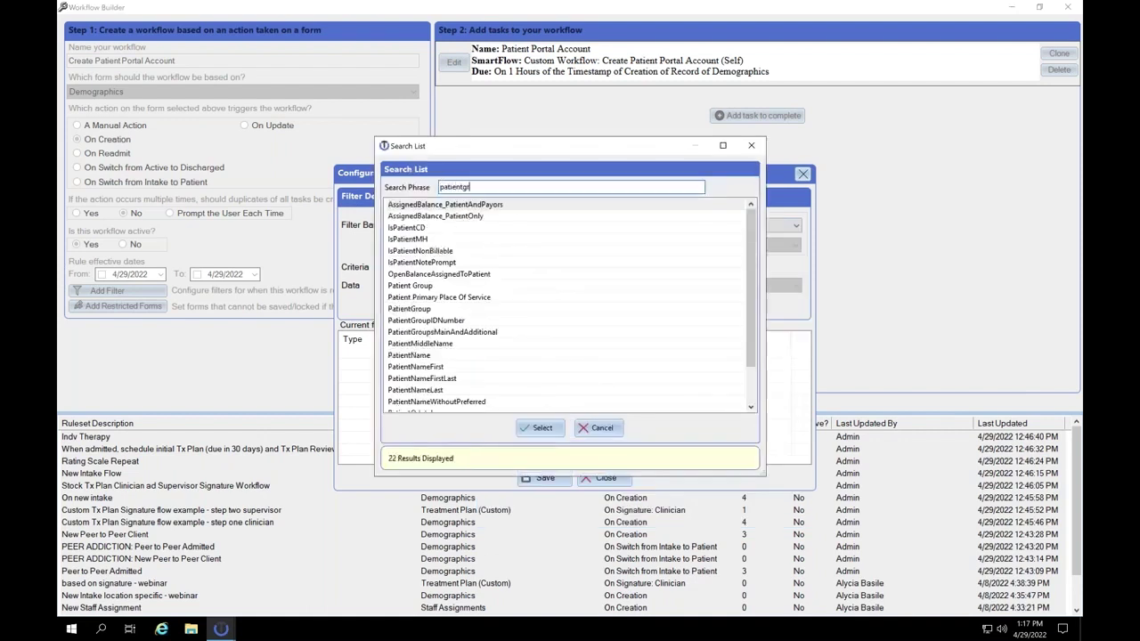
key("BackSpace")
key("BackSpace")
type("grou")
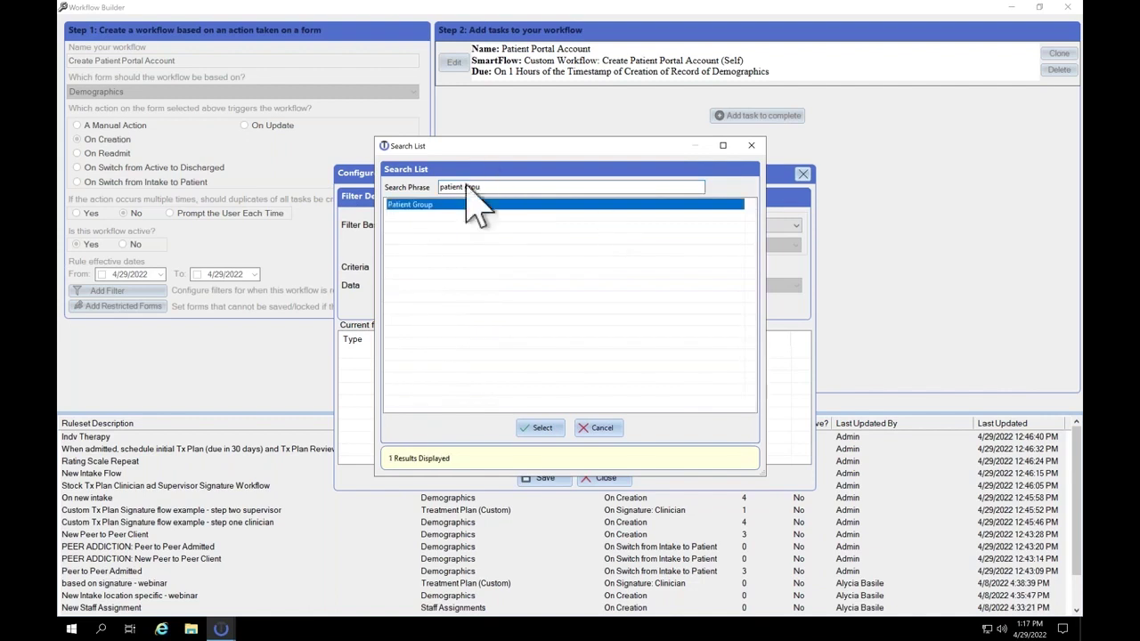
double_click(437, 204)
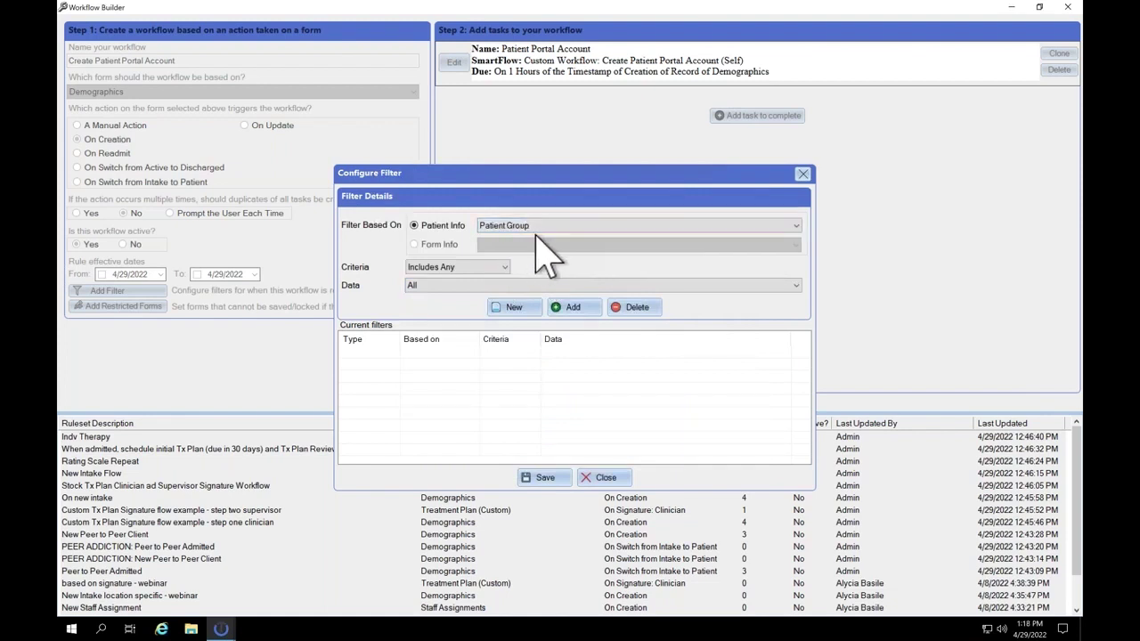
left_click(461, 285)
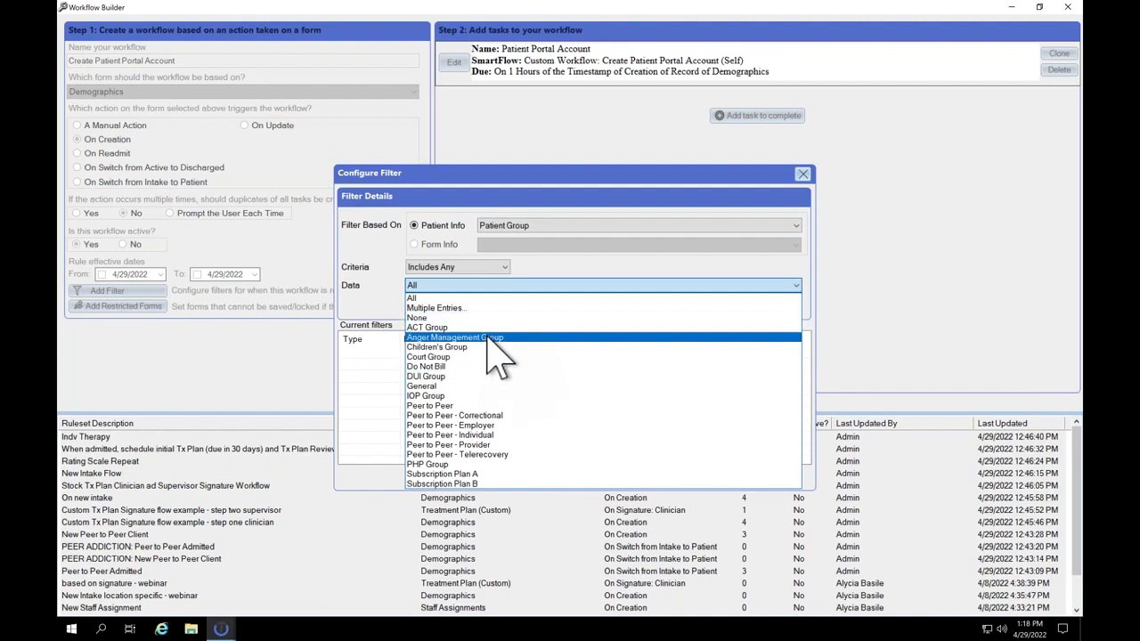
left_click(540, 229)
left_click(539, 227)
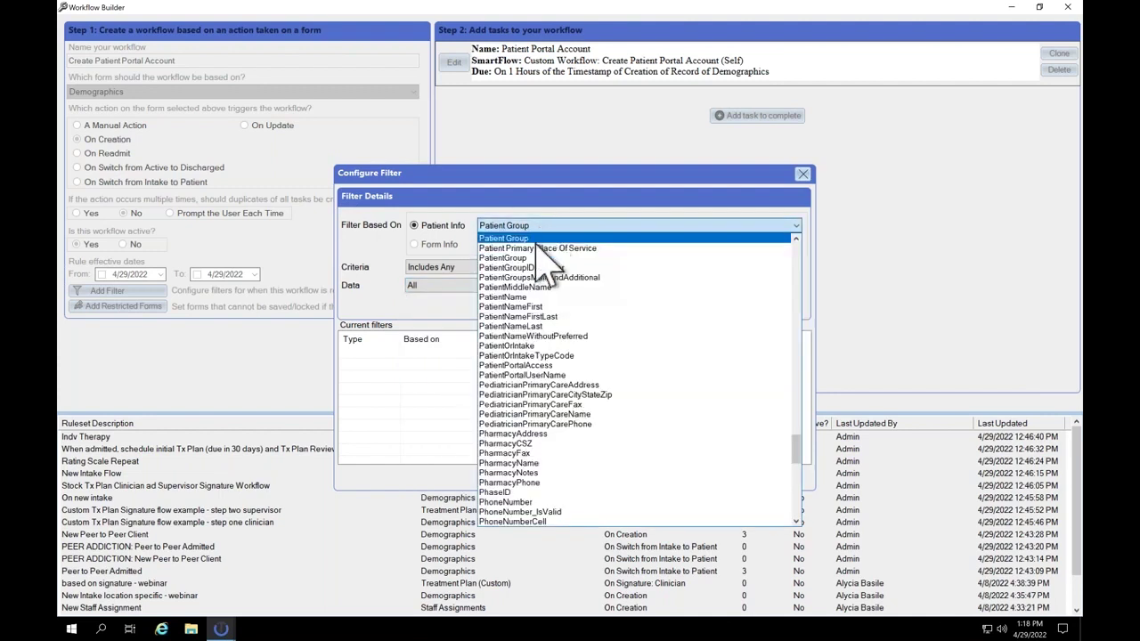
left_click(525, 258)
left_click(444, 286)
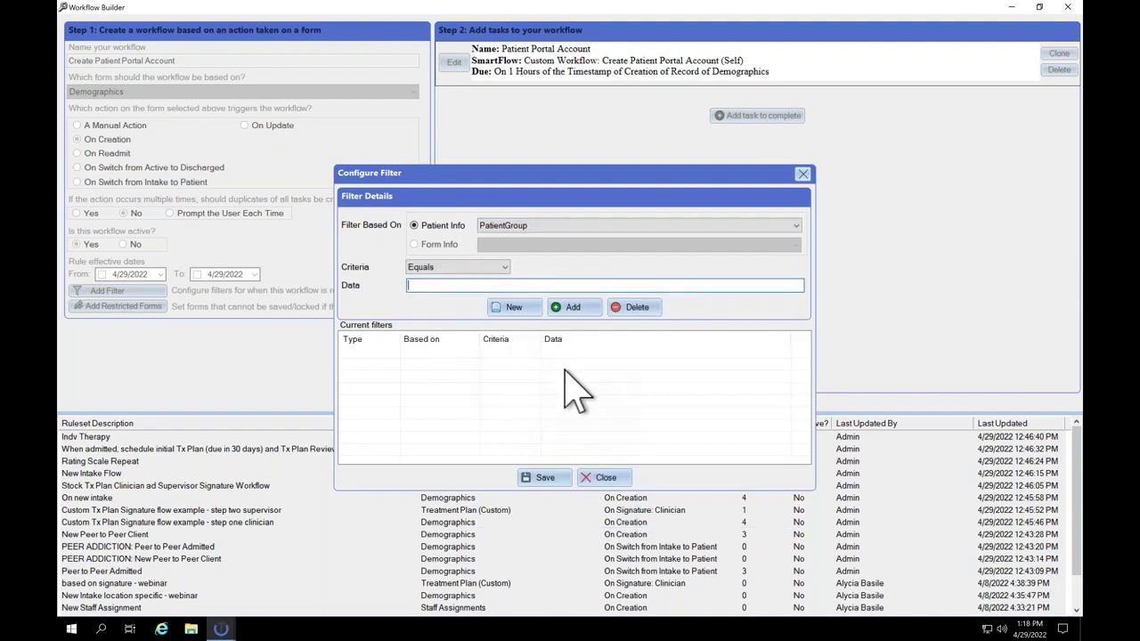
left_click(570, 227)
scroll(574, 267, "up", 2)
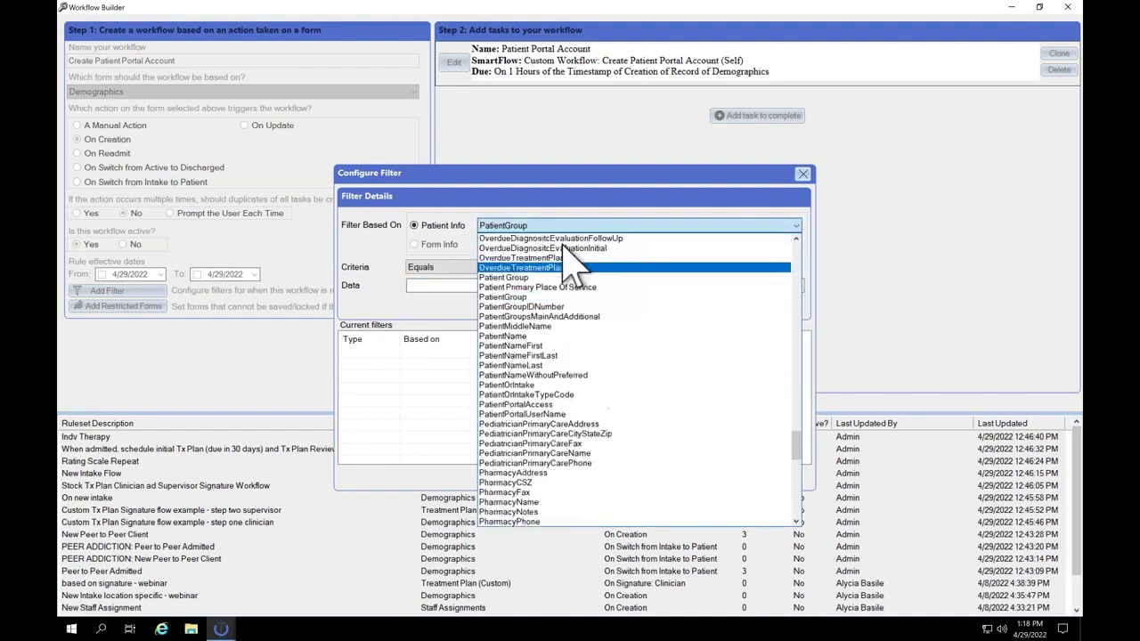
left_click(549, 278)
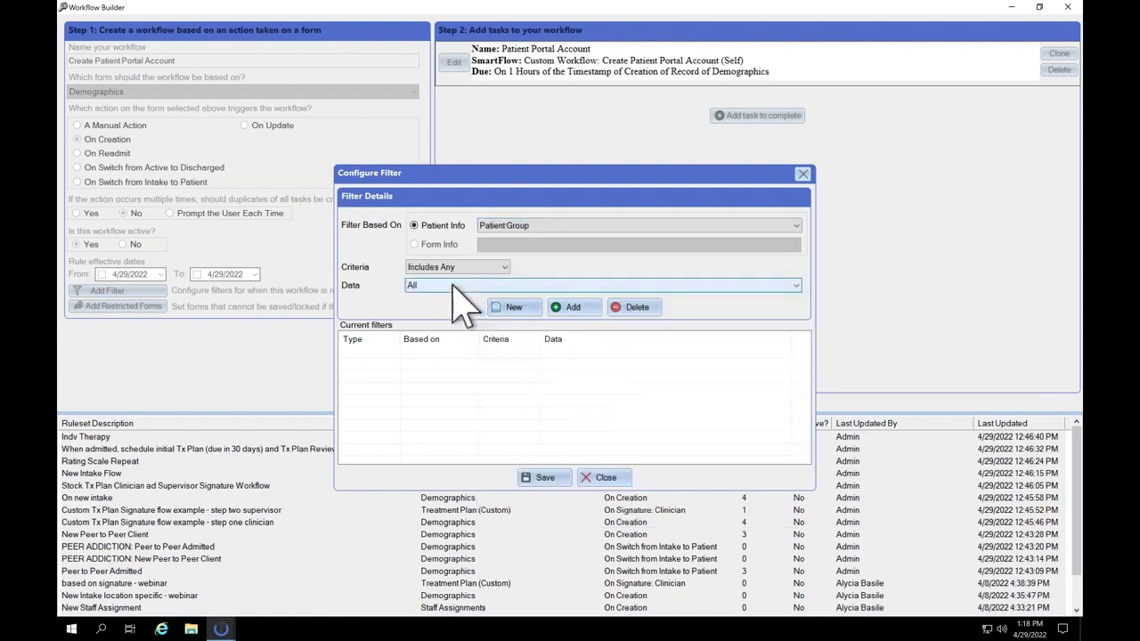
Step: Add the Patient Group filter with the criteria Excludes Any and the data Do Not Bill
left_click(463, 286)
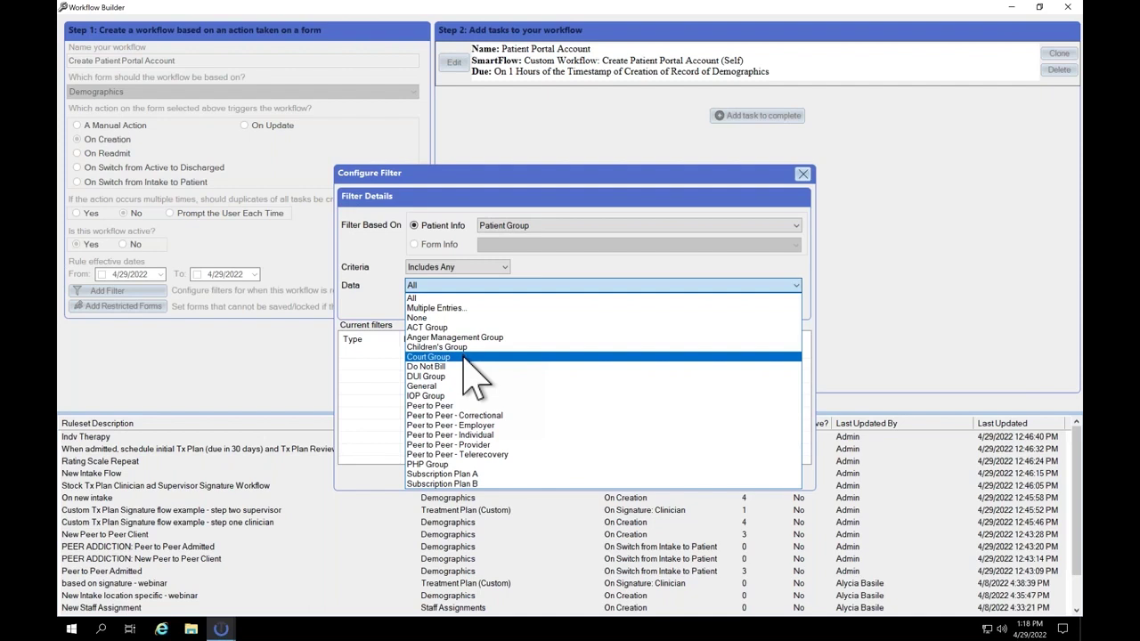
left_click(463, 366)
left_click(449, 269)
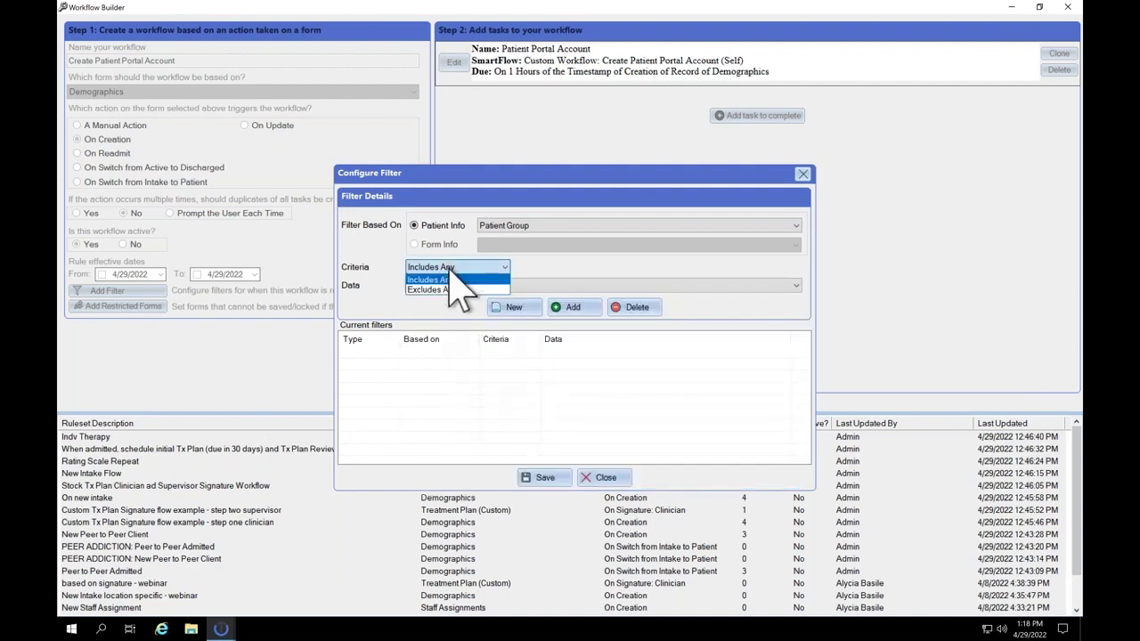
left_click(448, 290)
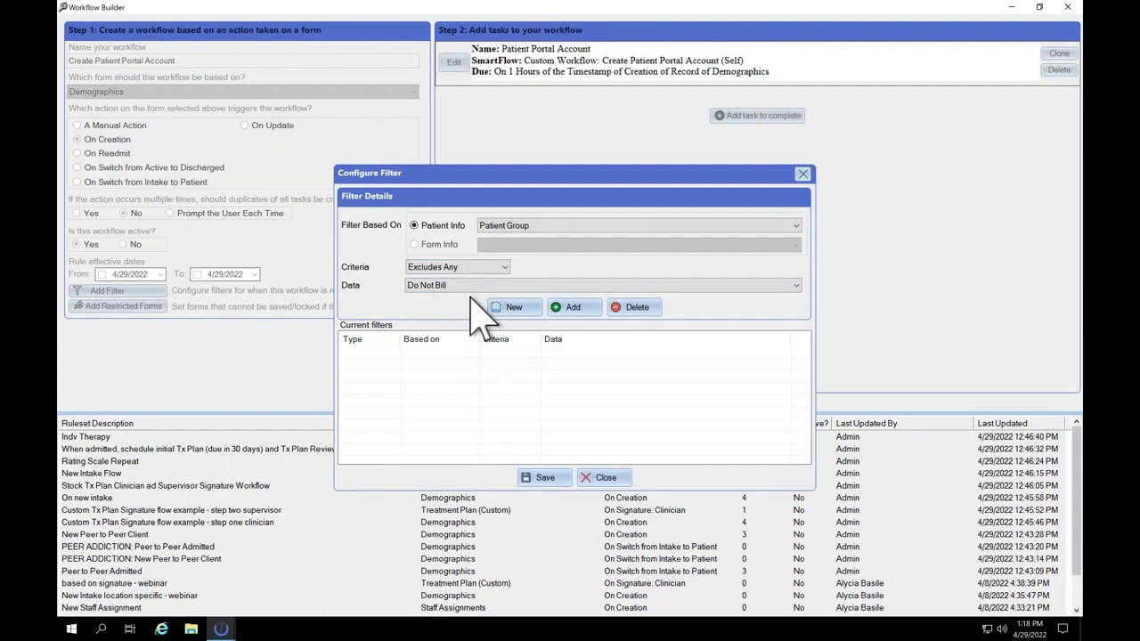
left_click(574, 310)
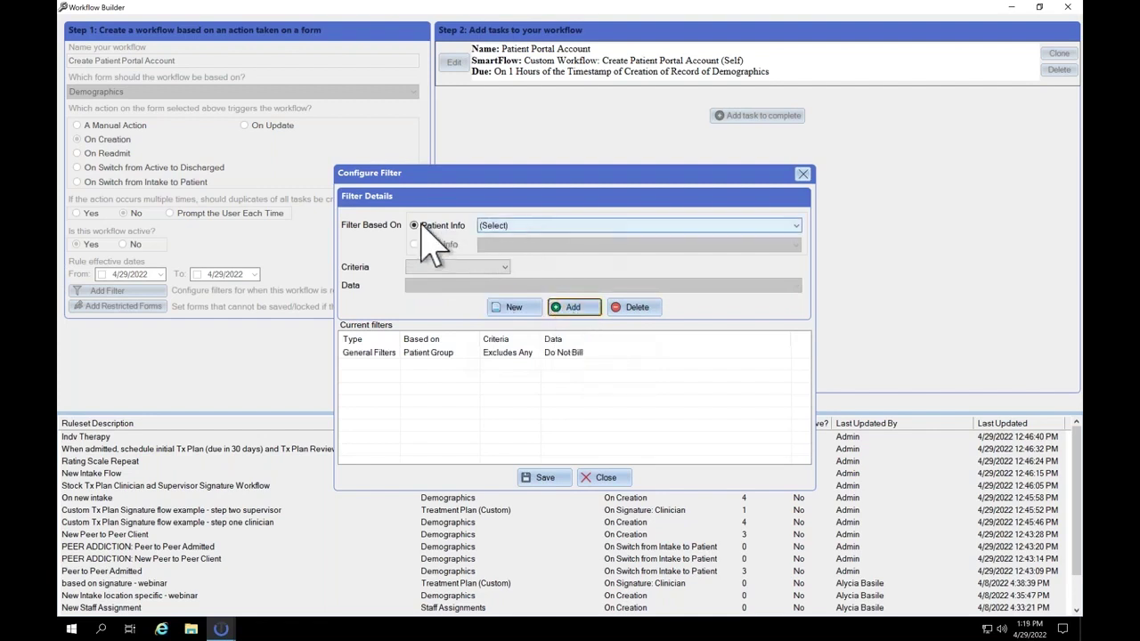
Step: Add a second patient info filter that limits Age to between 18 and 200
left_click(504, 225)
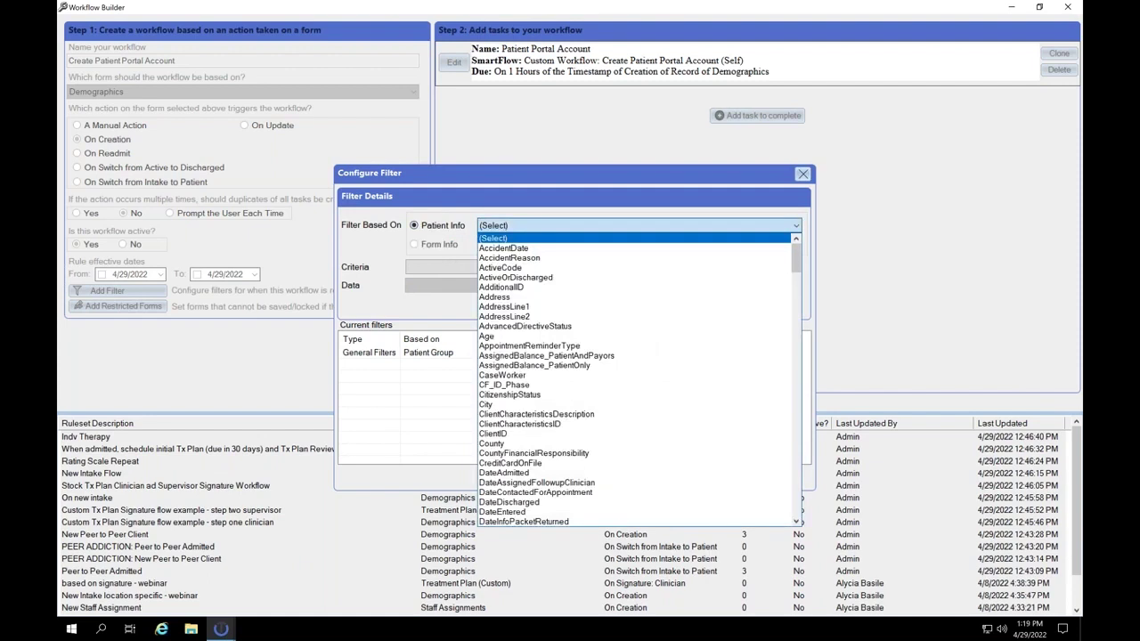
left_click(495, 337)
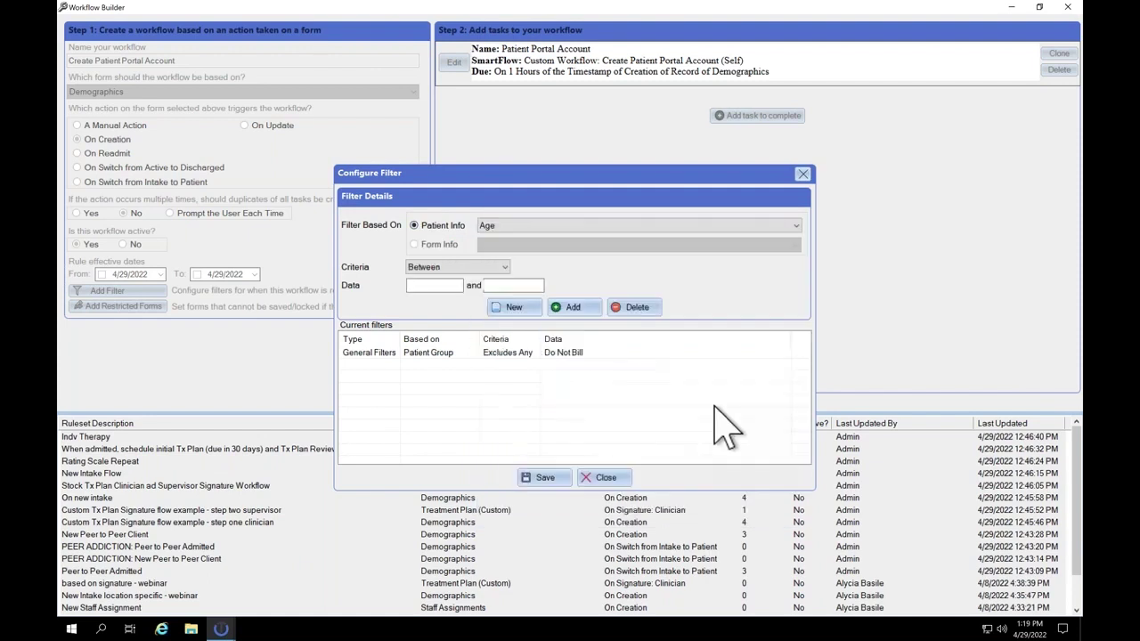
left_click(440, 285)
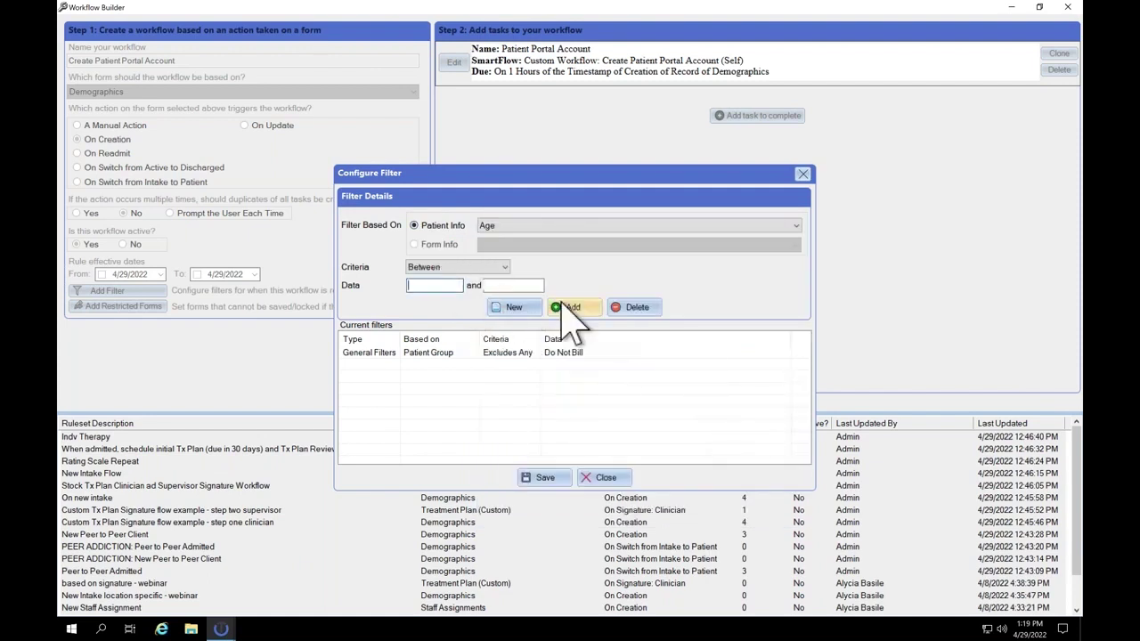
type("18")
left_click(514, 285)
type("200")
left_click(573, 307)
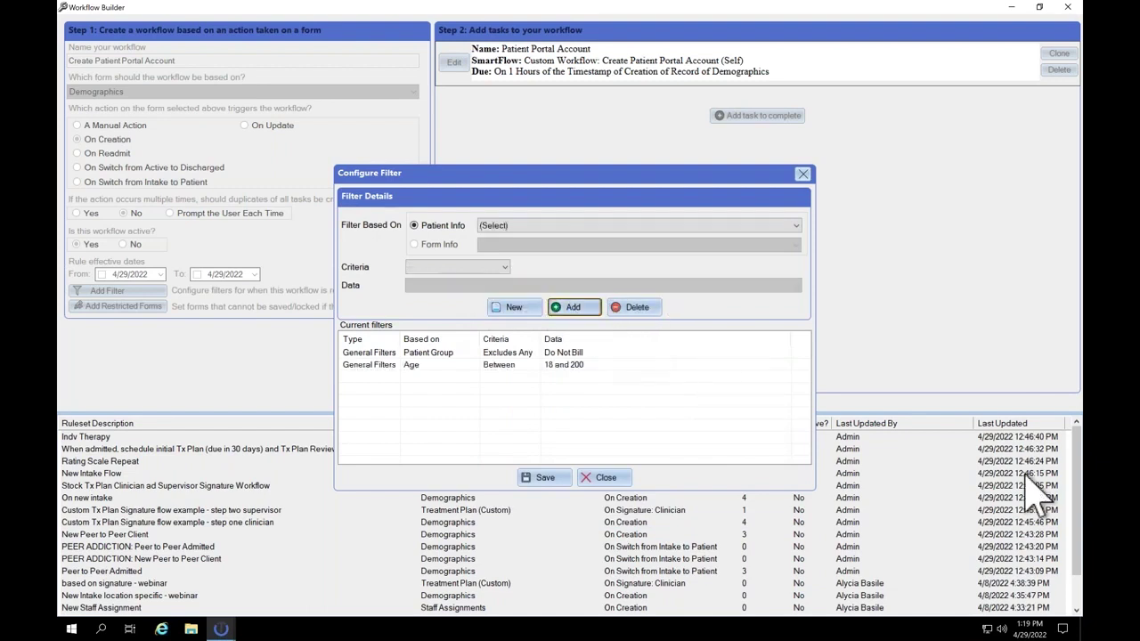